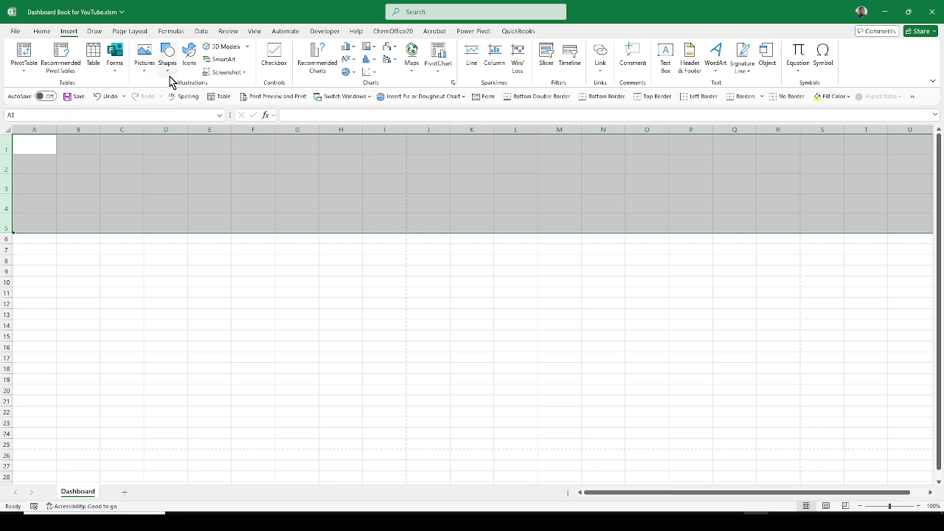
# Draw a rounded-corner rectangle snapped to cells A1:B2 and shorten it from its upper edge so it covers only A2:B2.
pyautogui.click(168, 74)
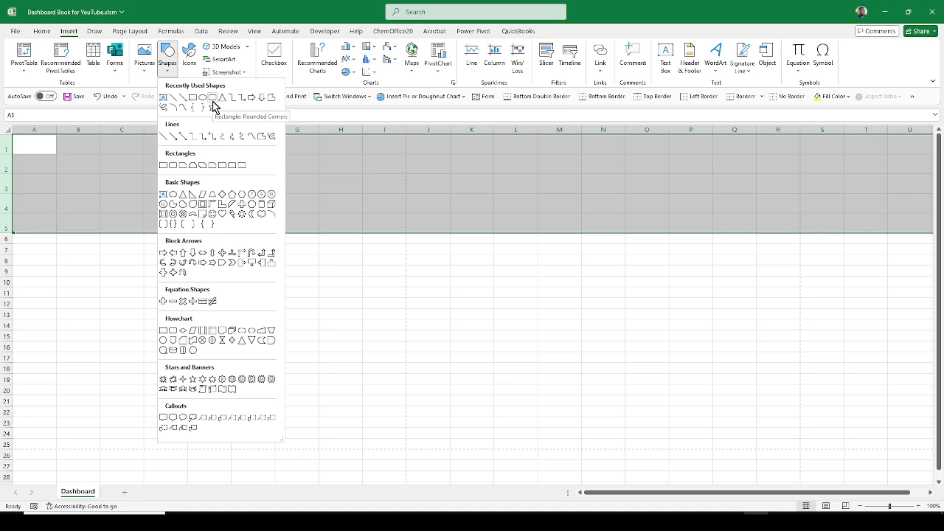
pyautogui.click(176, 169)
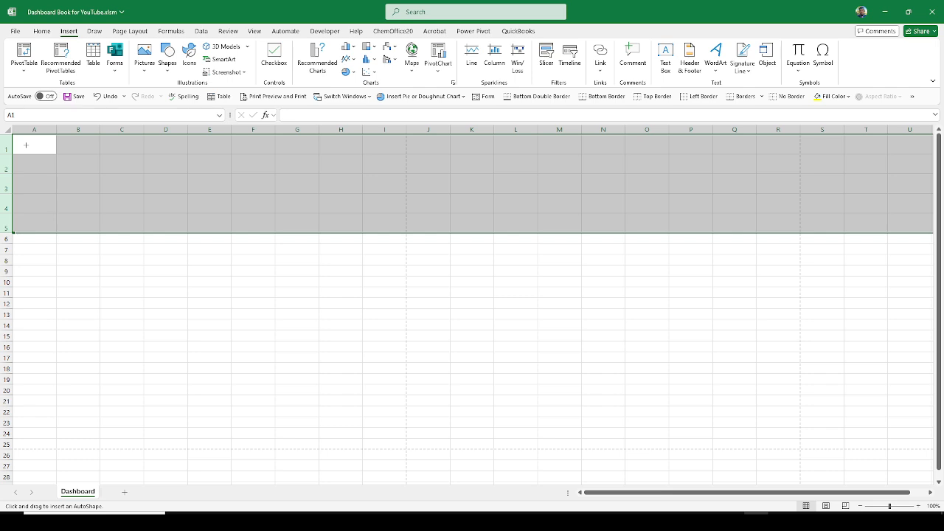
pyautogui.press('ctrl')
pyautogui.moveTo(13, 136); pyautogui.dragTo(100, 174)
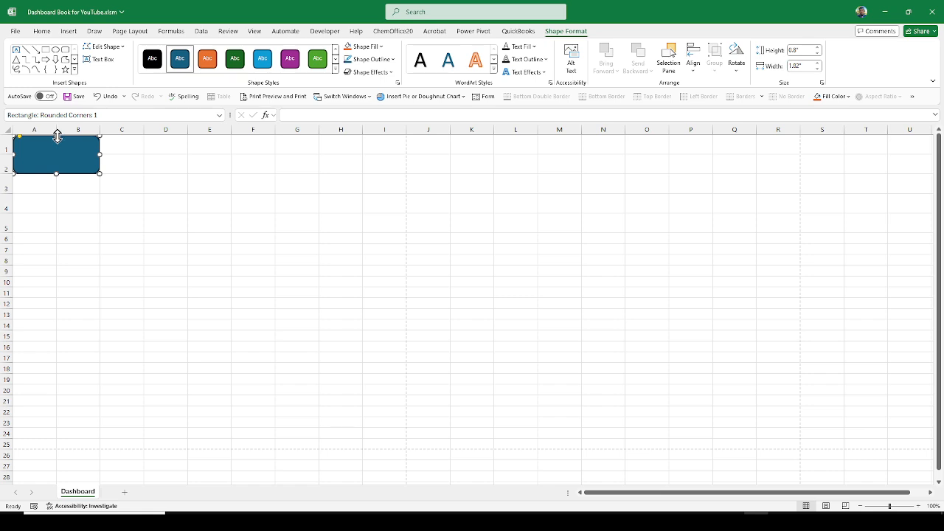
pyautogui.moveTo(56, 137); pyautogui.dragTo(55, 153)
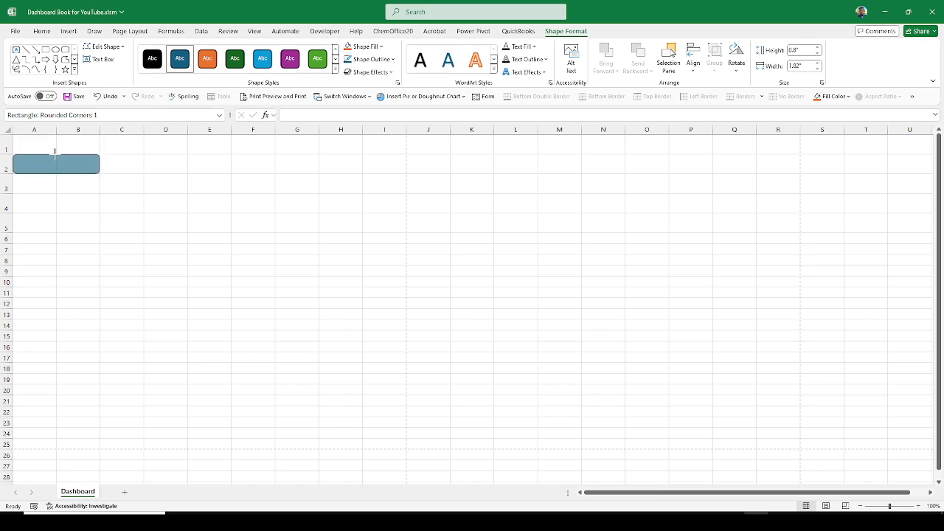
pyautogui.moveTo(55, 153); pyautogui.dragTo(55, 154)
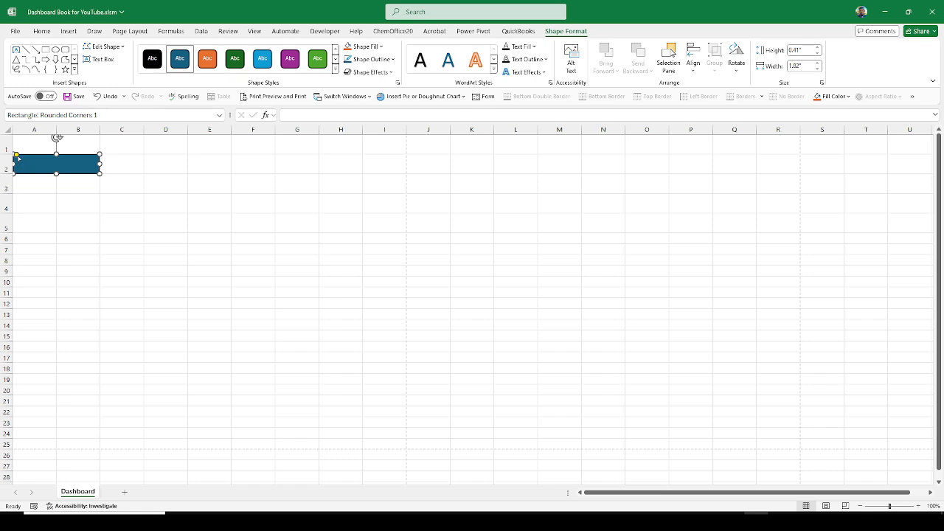
# Increase the rectangle's corner rounding to the maximum so its ends form a pill shape.
pyautogui.press('ctrl')
pyautogui.moveTo(16, 156); pyautogui.dragTo(50, 159)
pyautogui.click(194, 169)
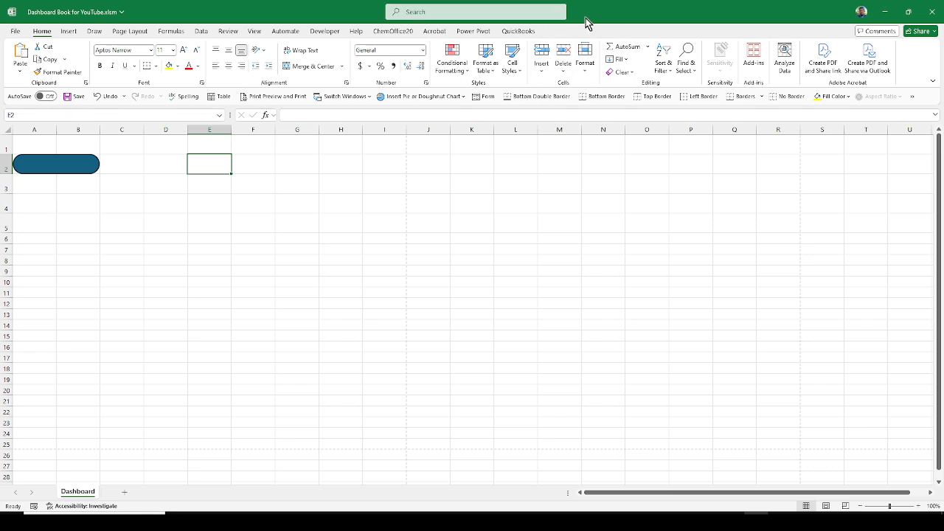
# Fill the pill shape with a medium blue theme color and remove its outline.
pyautogui.click(80, 168)
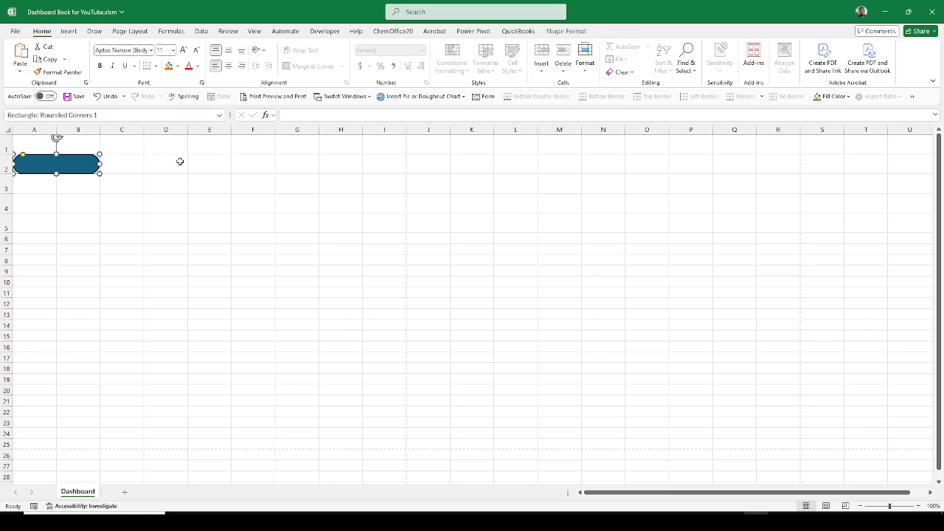
pyautogui.click(583, 34)
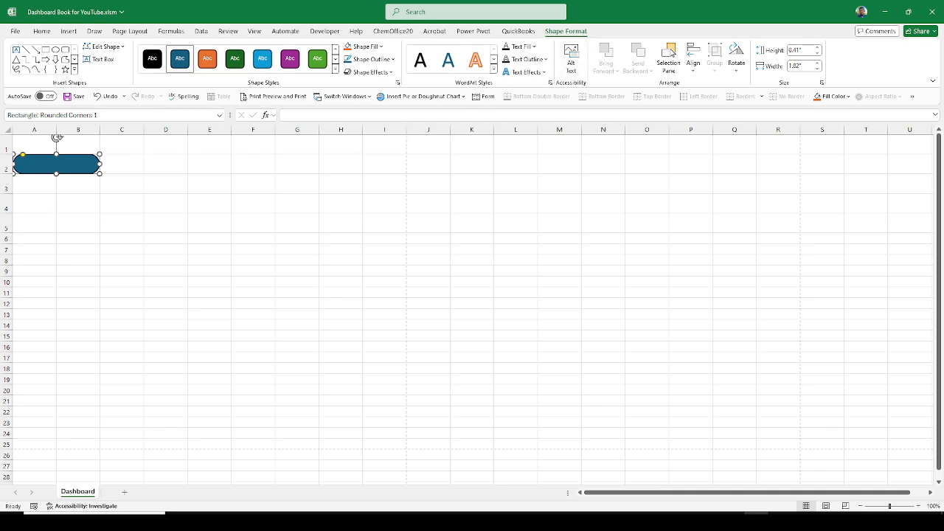
pyautogui.click(367, 52)
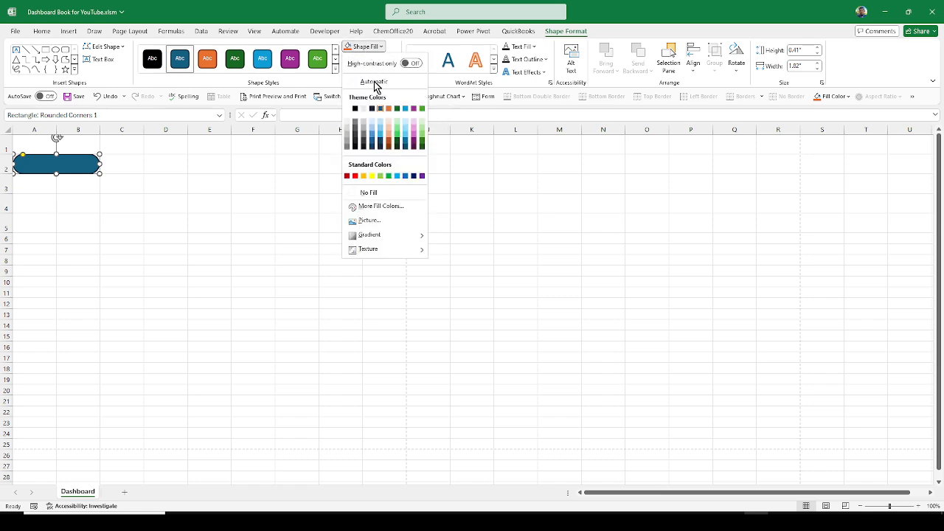
pyautogui.click(372, 134)
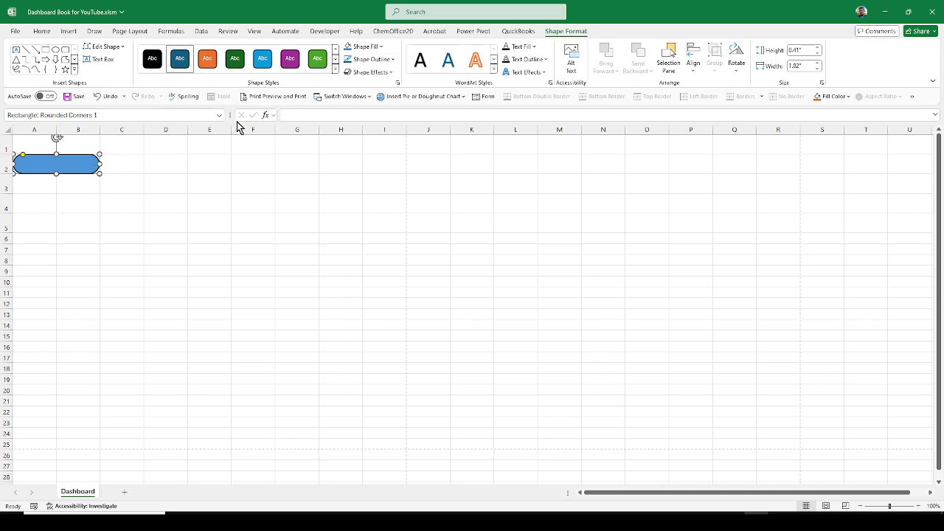
pyautogui.click(394, 65)
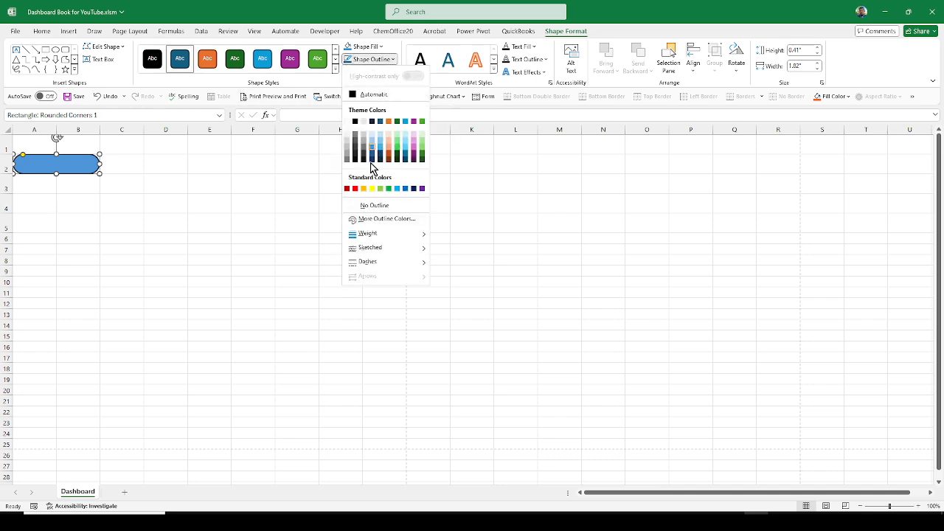
pyautogui.click(365, 205)
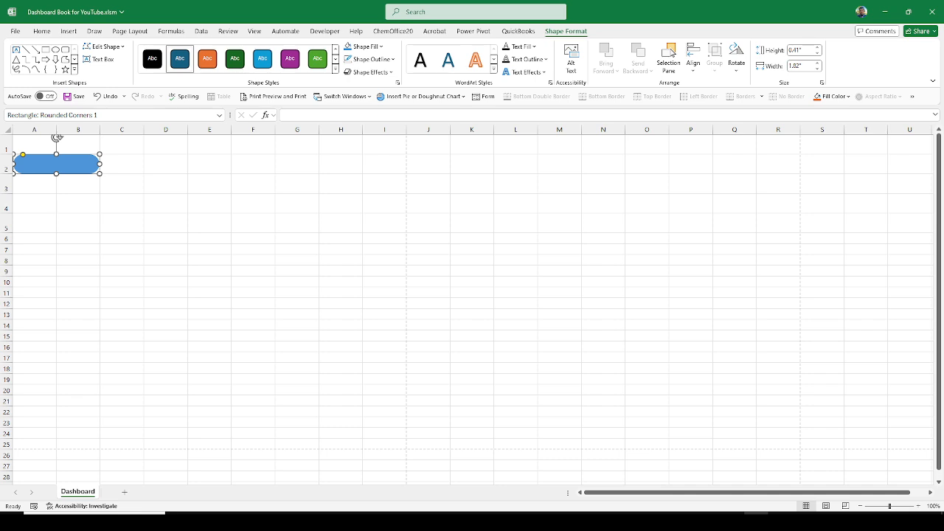
# Change the pill shape's fill to a linear gradient with the Linear Down direction.
pyautogui.rightClick(73, 178)
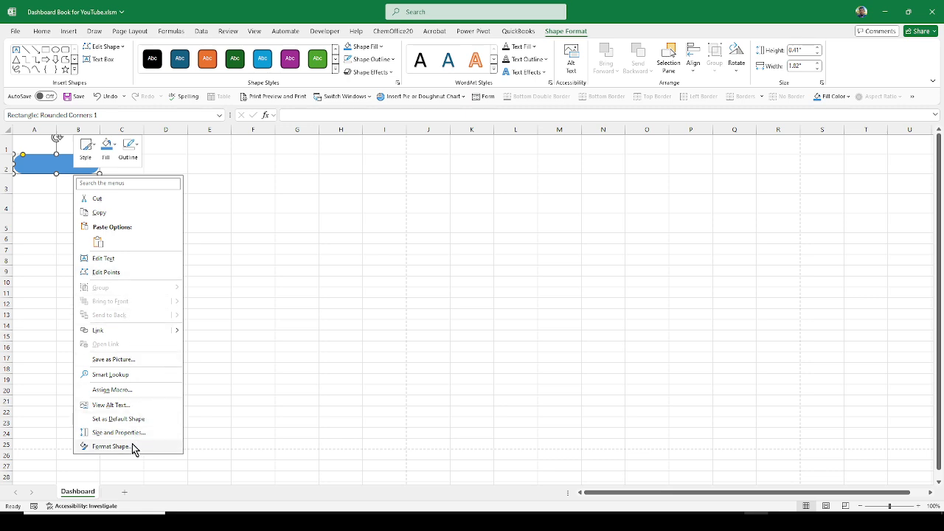
pyautogui.click(111, 446)
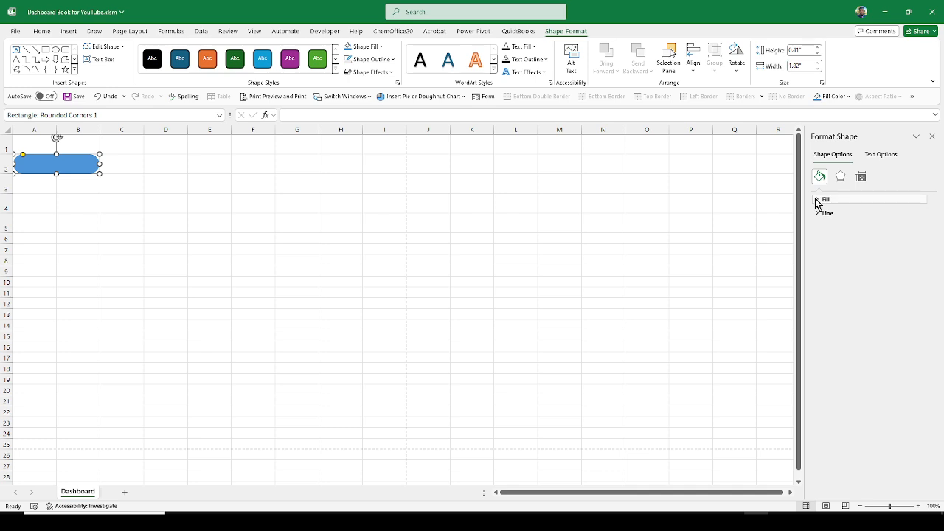
pyautogui.click(818, 200)
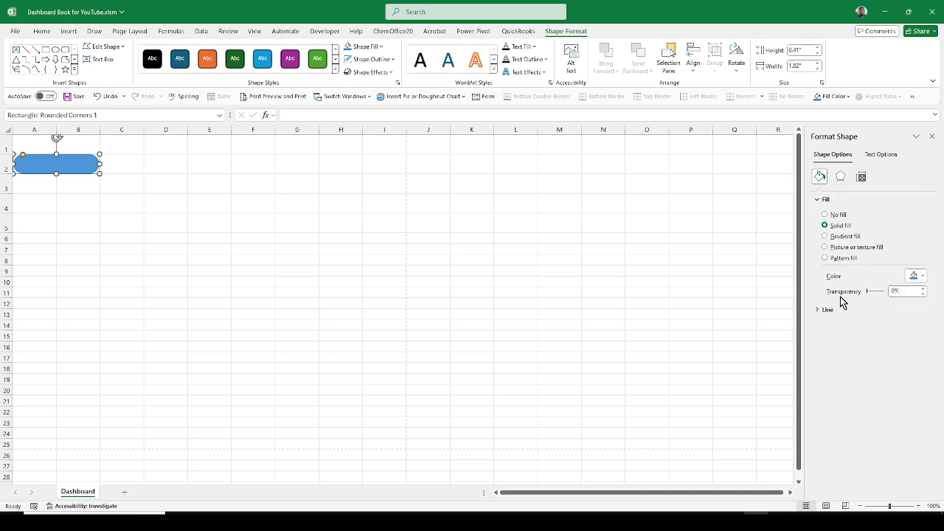
pyautogui.click(825, 237)
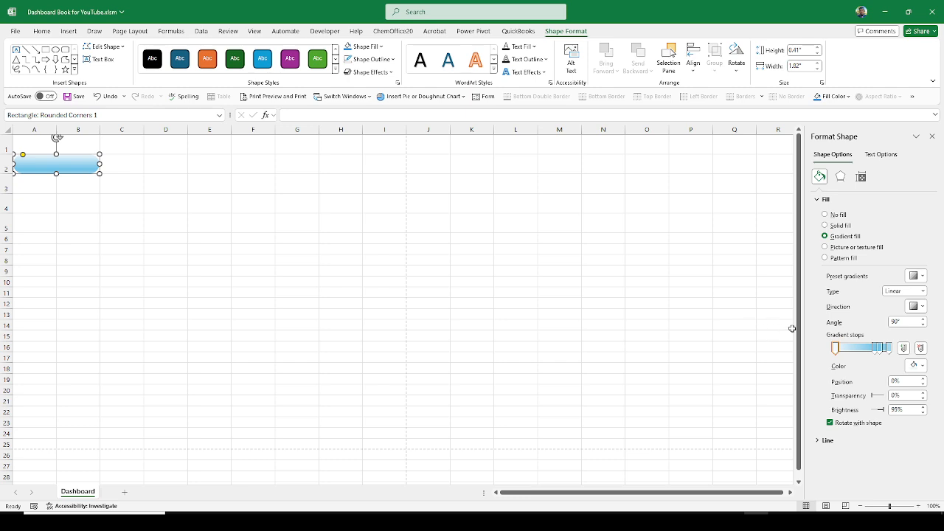
pyautogui.click(924, 308)
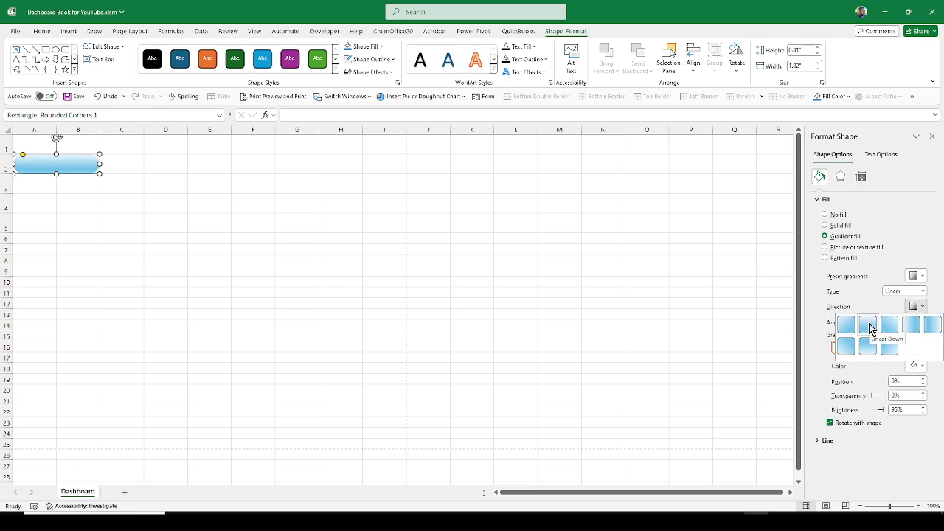
pyautogui.click(870, 329)
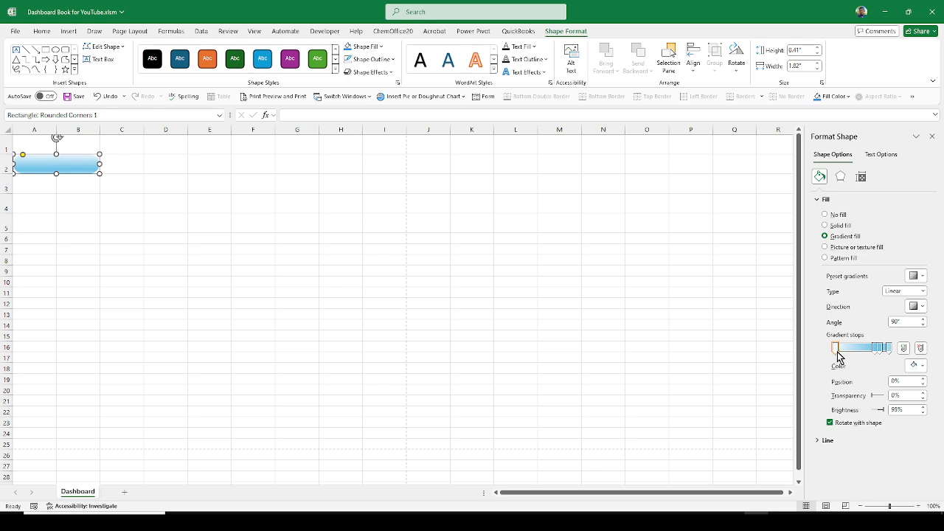
# Move the first gradient stop to about 28% and color it white.
pyautogui.moveTo(836, 353); pyautogui.dragTo(852, 358)
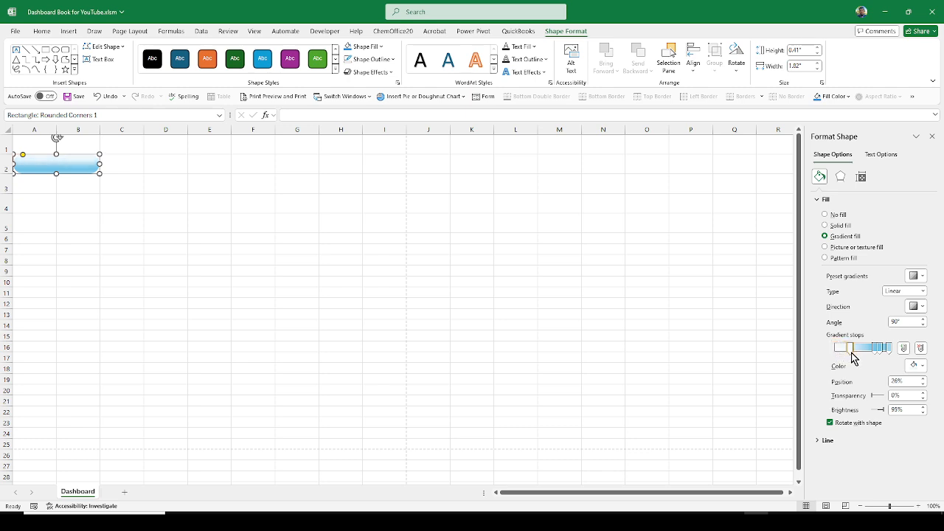
pyautogui.click(917, 365)
pyautogui.click(866, 414)
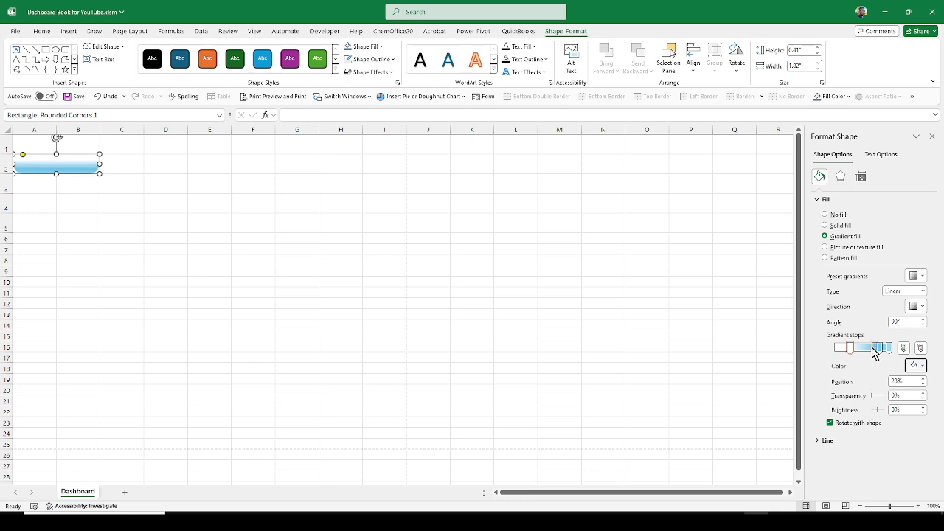
# Reposition the blue gradient stops, placing one at 0% and another at about 52%.
pyautogui.moveTo(874, 348); pyautogui.dragTo(826, 348)
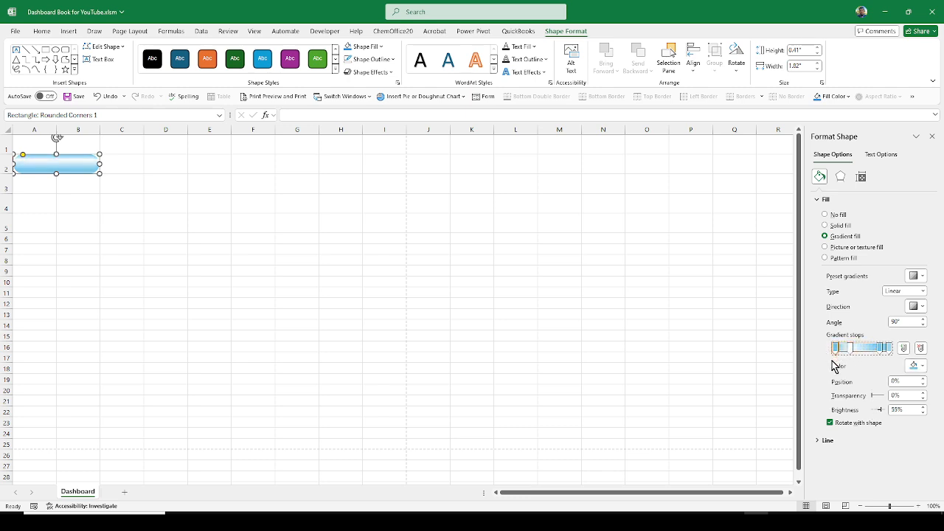
pyautogui.click(880, 350)
pyautogui.moveTo(880, 350); pyautogui.dragTo(865, 352)
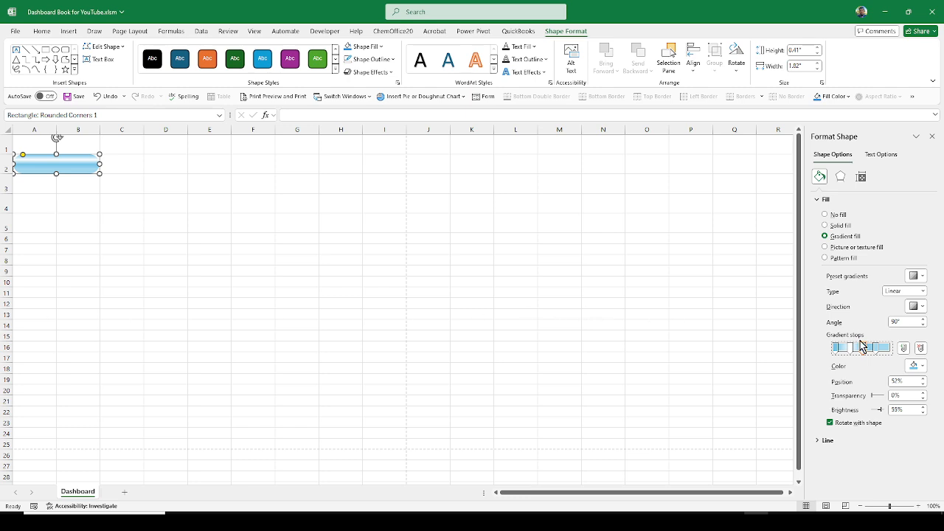
pyautogui.moveTo(863, 346); pyautogui.dragTo(860, 345)
# Add a black shadow to the pill shape.
pyautogui.click(841, 182)
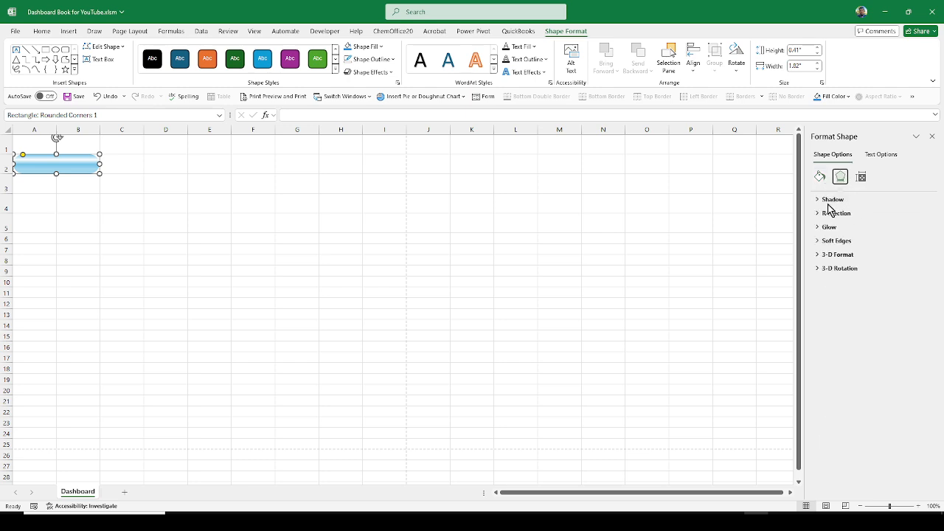
pyautogui.click(818, 201)
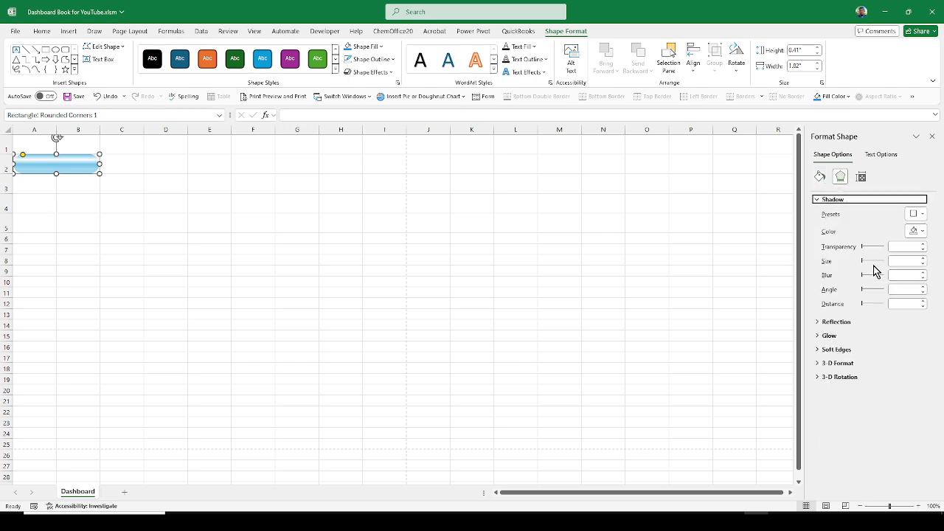
pyautogui.click(917, 231)
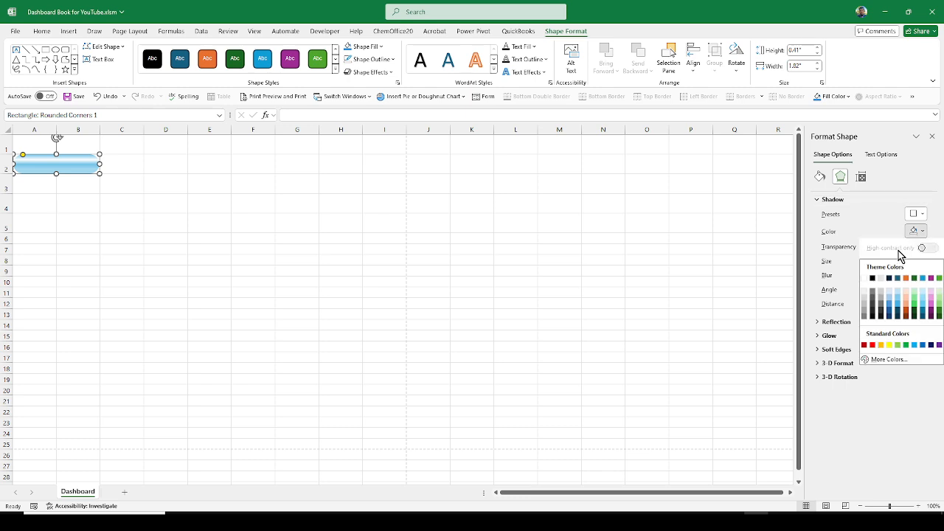
pyautogui.click(874, 279)
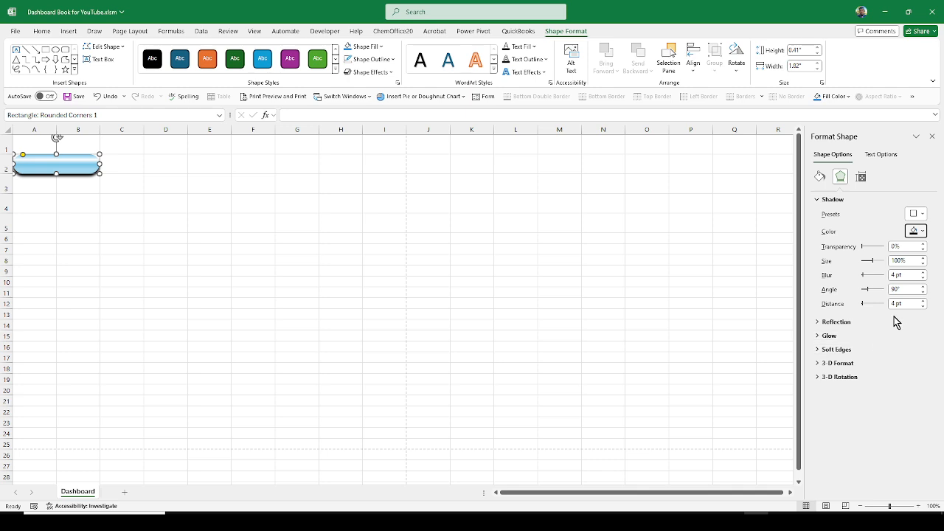
# Set the shadow's blur to 2 pt and its angle to 55°.
pyautogui.click(900, 274)
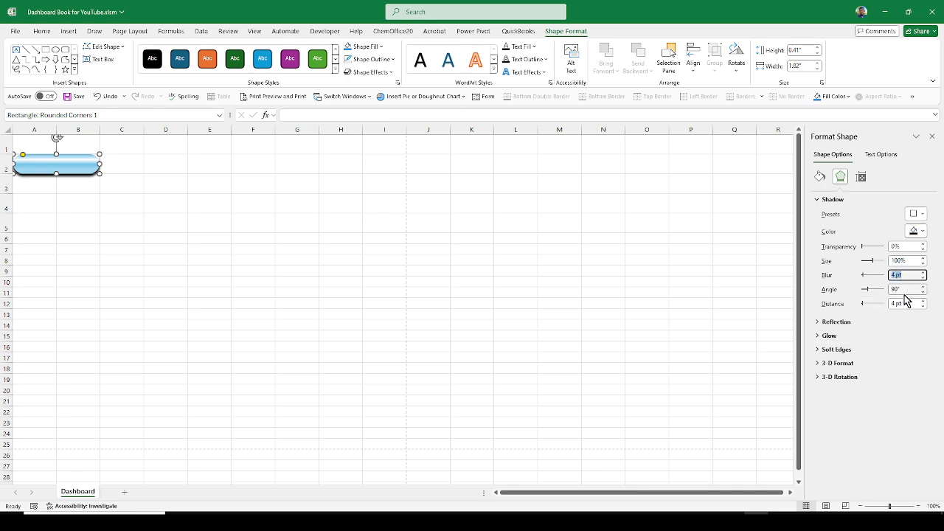
pyautogui.write('2')
pyautogui.press('Return')
pyautogui.click(905, 290)
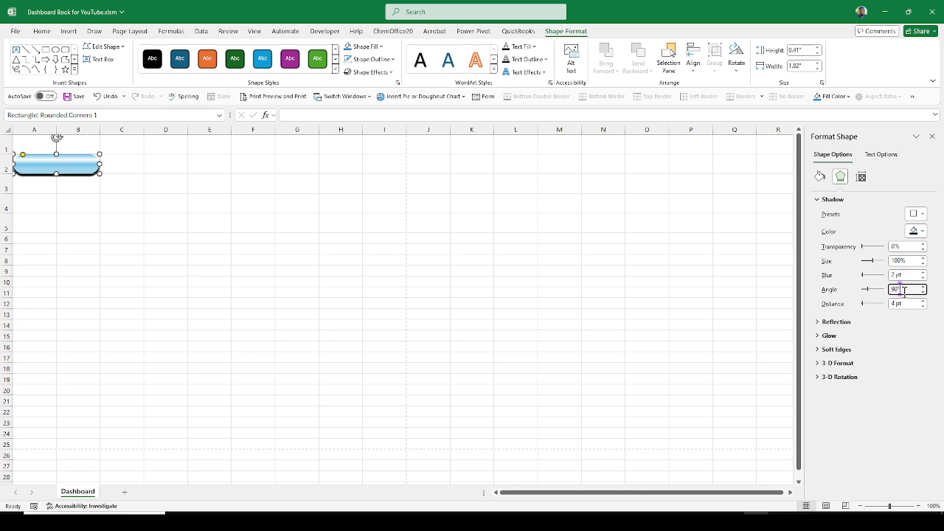
pyautogui.write('55')
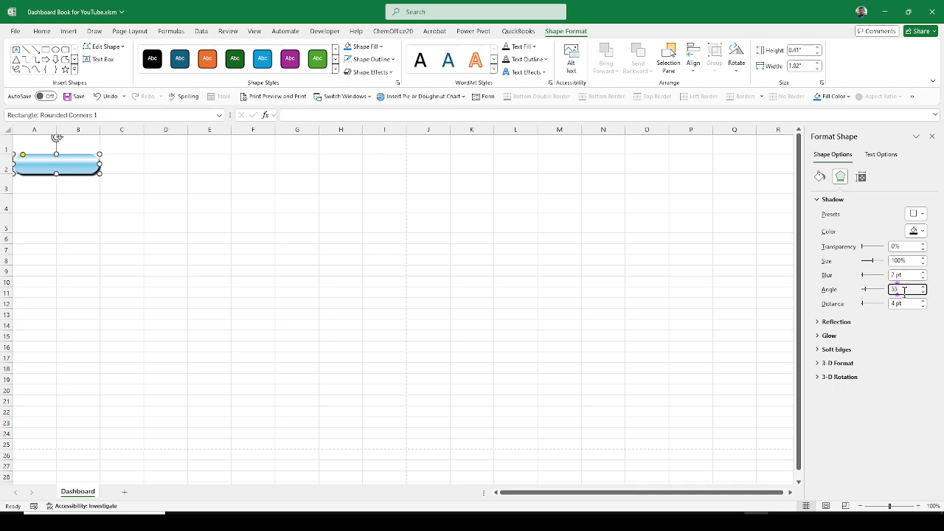